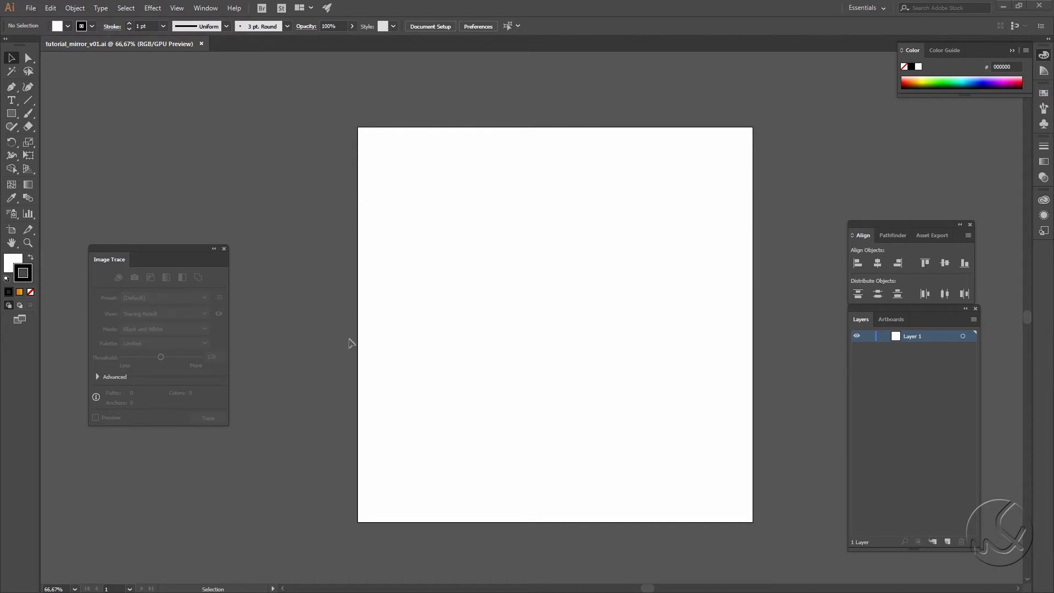
Step: Switch to the Rectangle tool in the toolbar
left_click(11, 114)
Step: Draw a rectangle larger than the artboard and center it horizontally on the artboard
left_click_drag(323, 107, 773, 541)
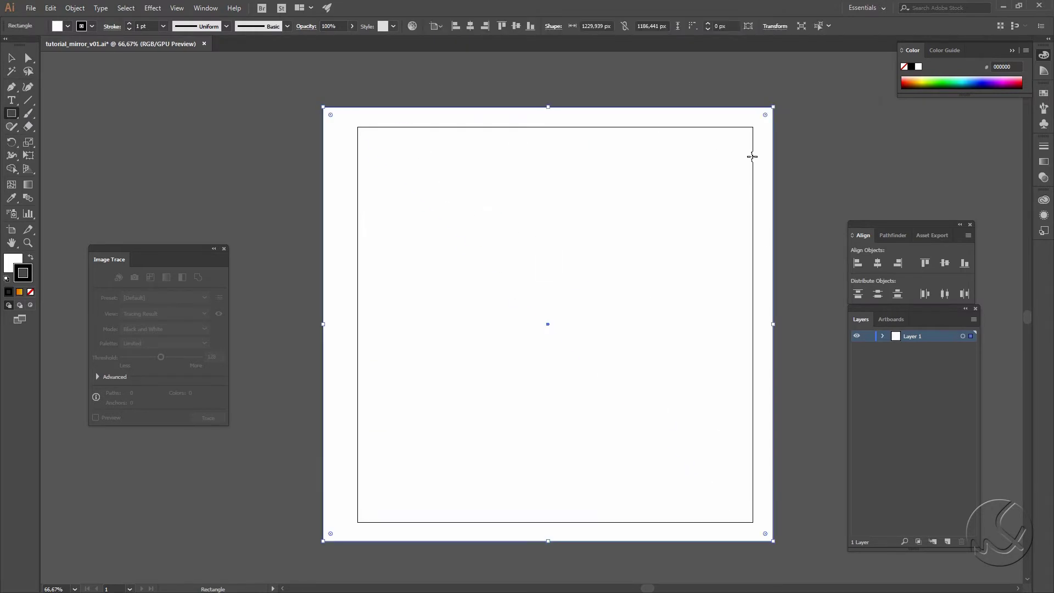
key("v")
left_click(878, 263)
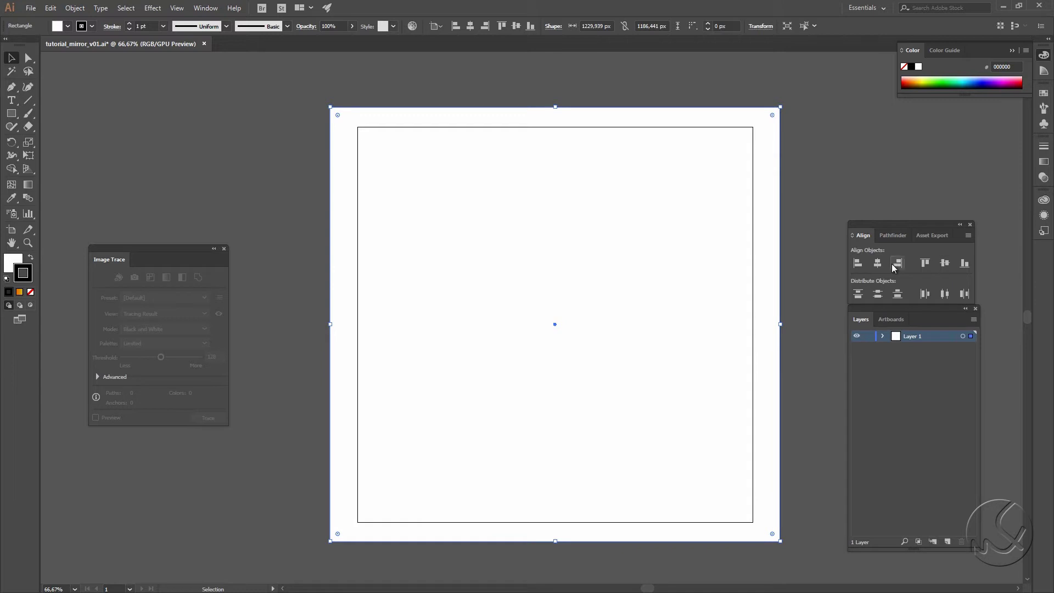
Step: Set the rectangle's fill and stroke to None, and target Layer 1 in the Appearance panel
left_click(30, 292)
left_click(13, 262)
left_click(30, 292)
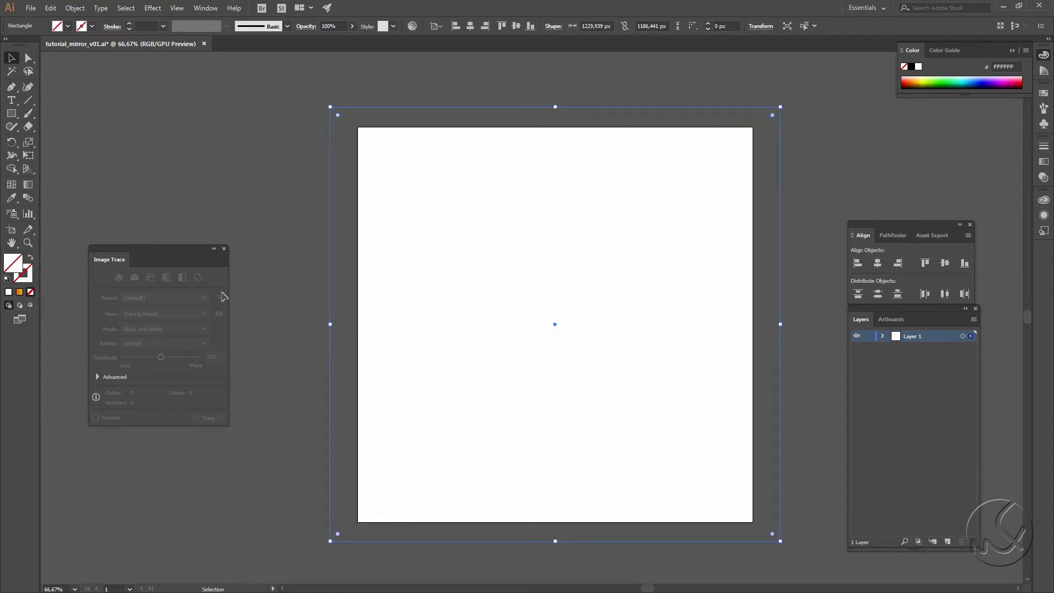
left_click(962, 336)
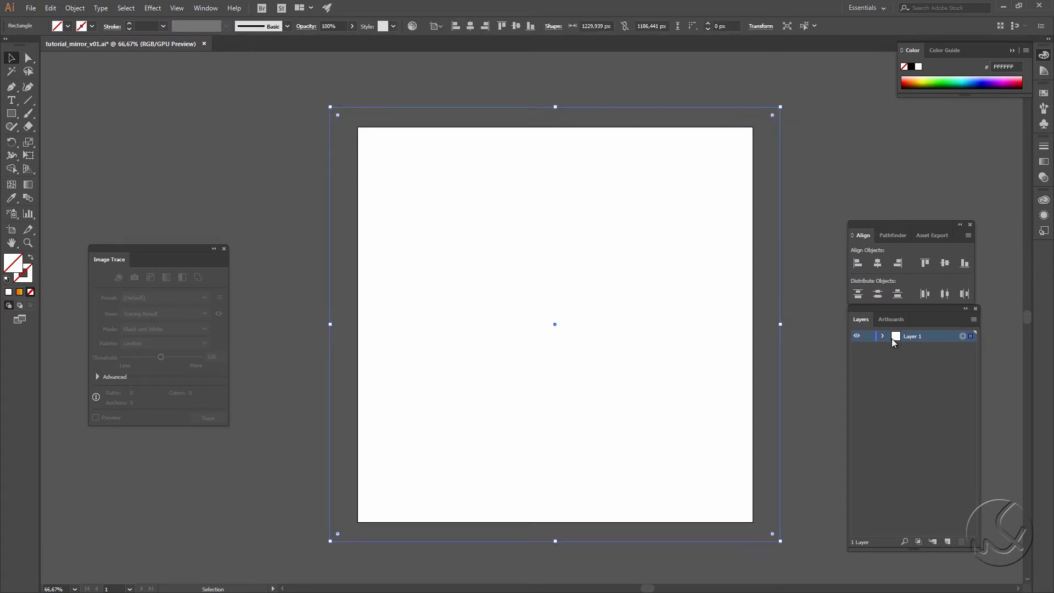
left_click(1044, 215)
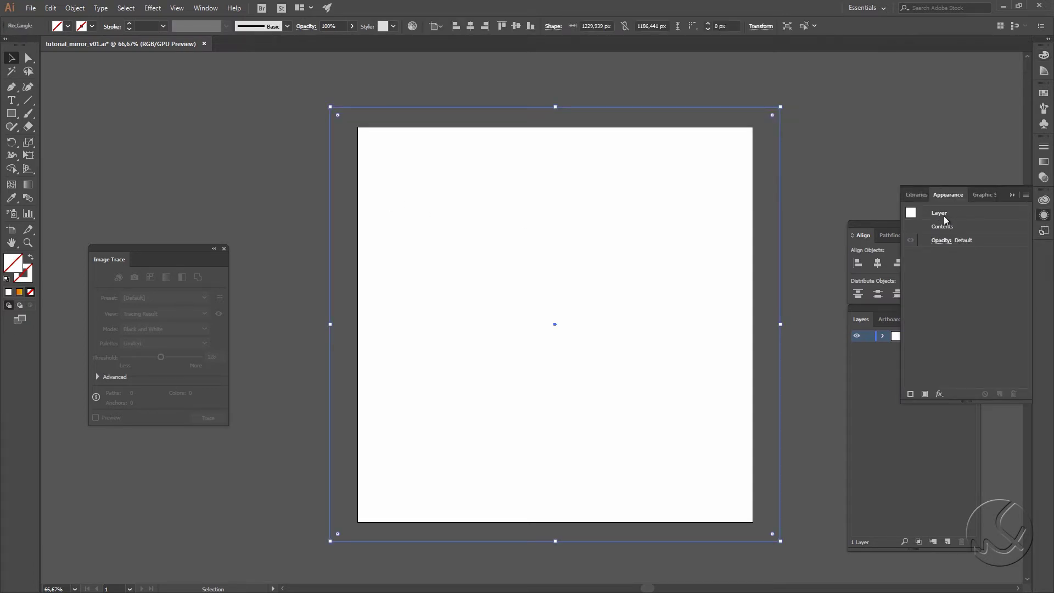
Step: Apply a Distort & Transform > Transform effect to Layer 1 with Reflect X and 1 copy, then deselect
left_click(153, 8)
mouse_move(186, 98)
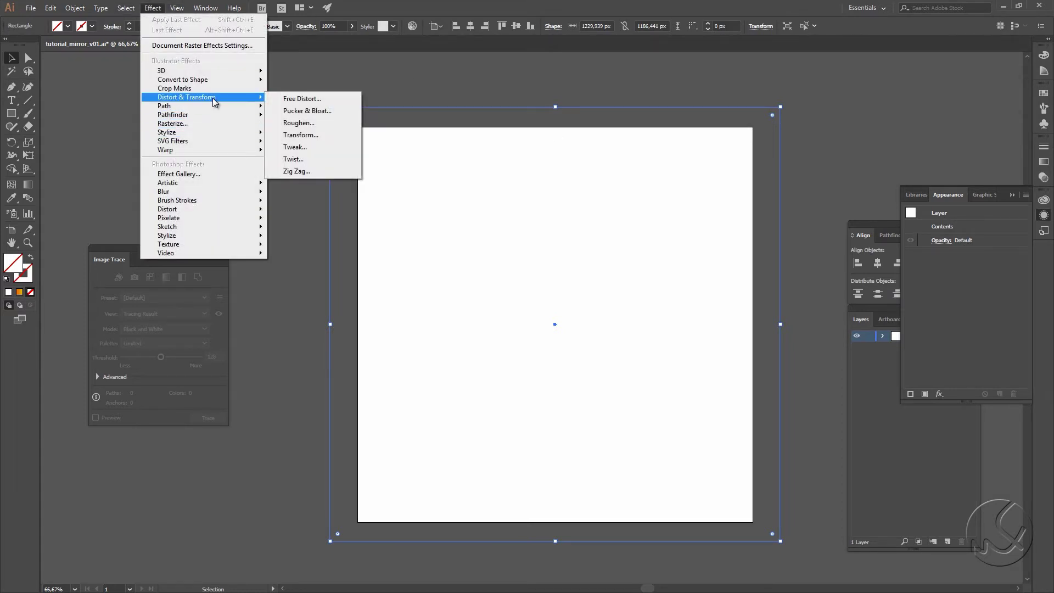
left_click(326, 136)
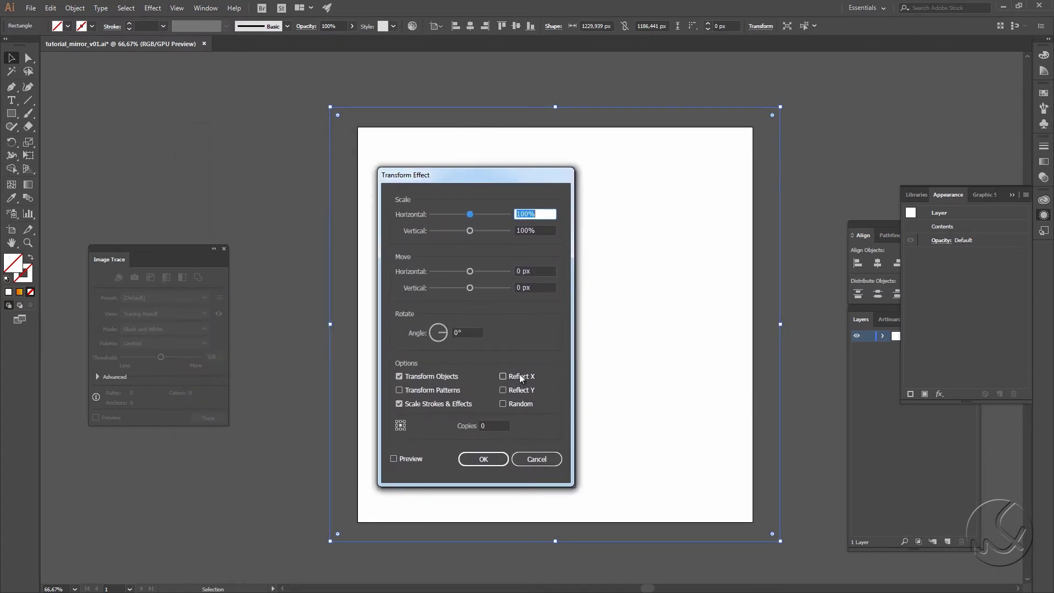
left_click(503, 377)
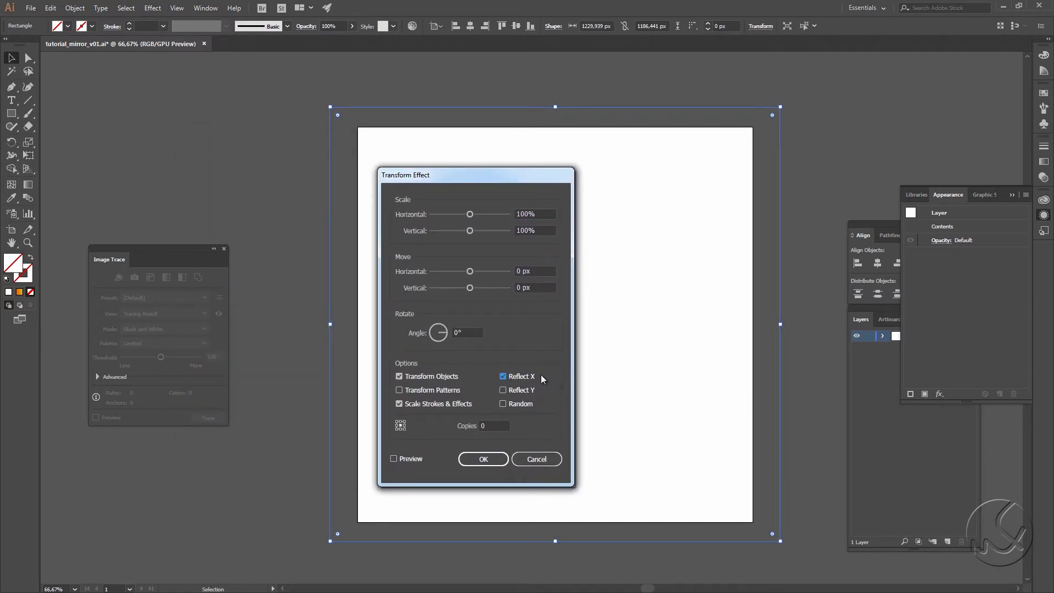
left_click(486, 426)
type("1")
left_click(496, 463)
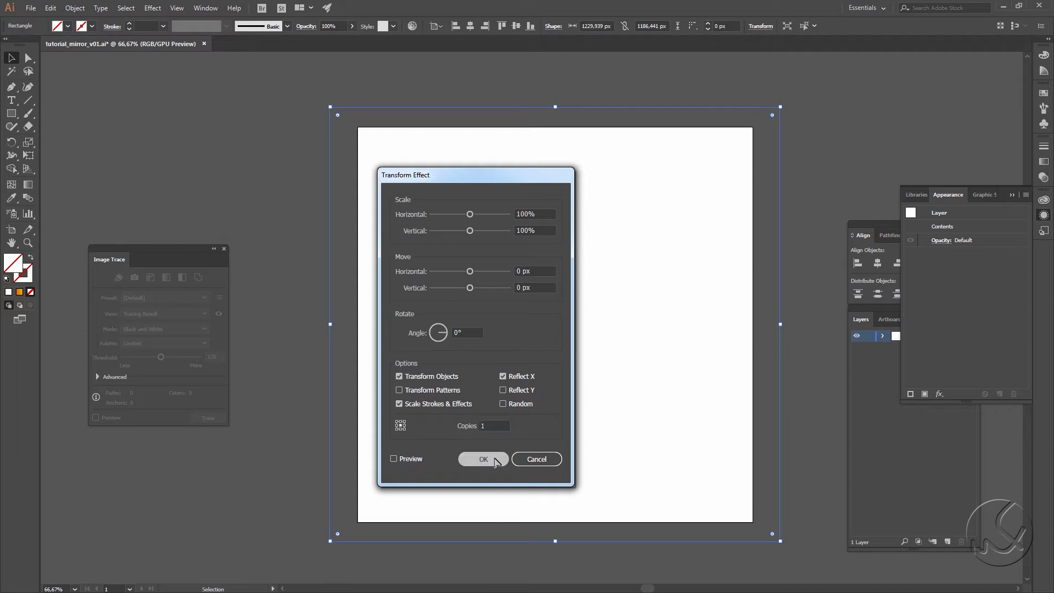
left_click(798, 276)
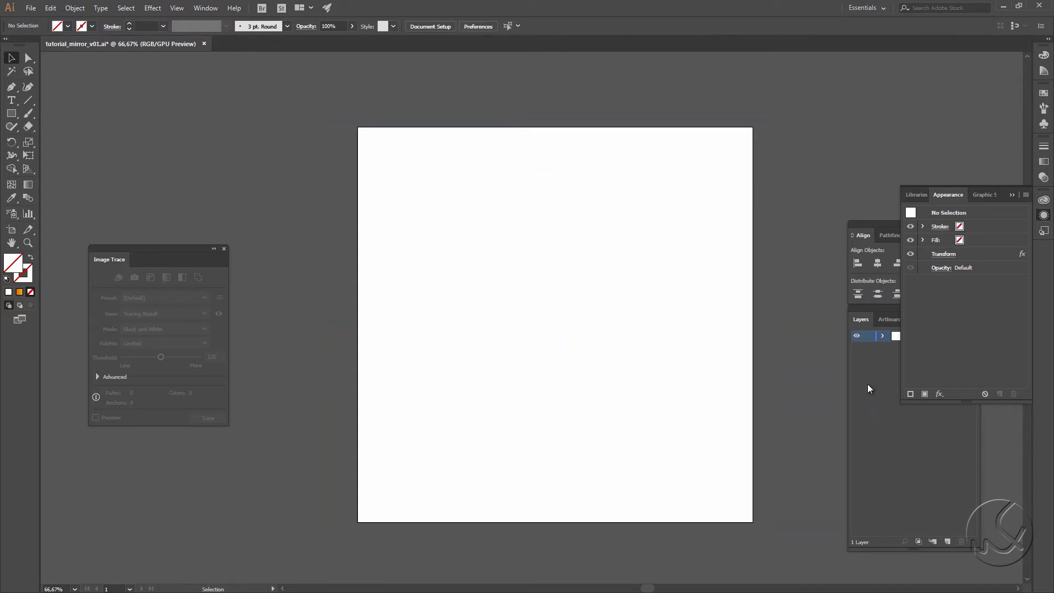
left_click(868, 385)
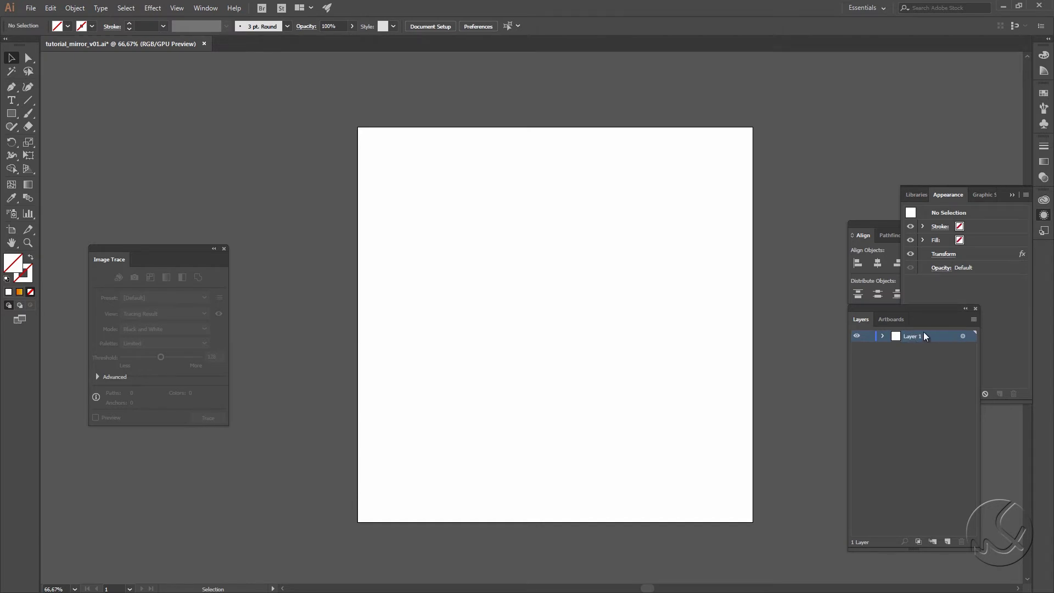
Step: Rename Layer 1 to 'symmetry' and lock it
double_click(924, 335)
type("symm")
key("ctrl+a")
type("sy")
left_click(868, 336)
Step: Add a new layer named 'GUIDE' above symmetry and show the rulers with Ctrl+R
left_click(947, 542)
double_click(911, 335)
type("GUIDE")
key("Return")
key("ctrl+r")
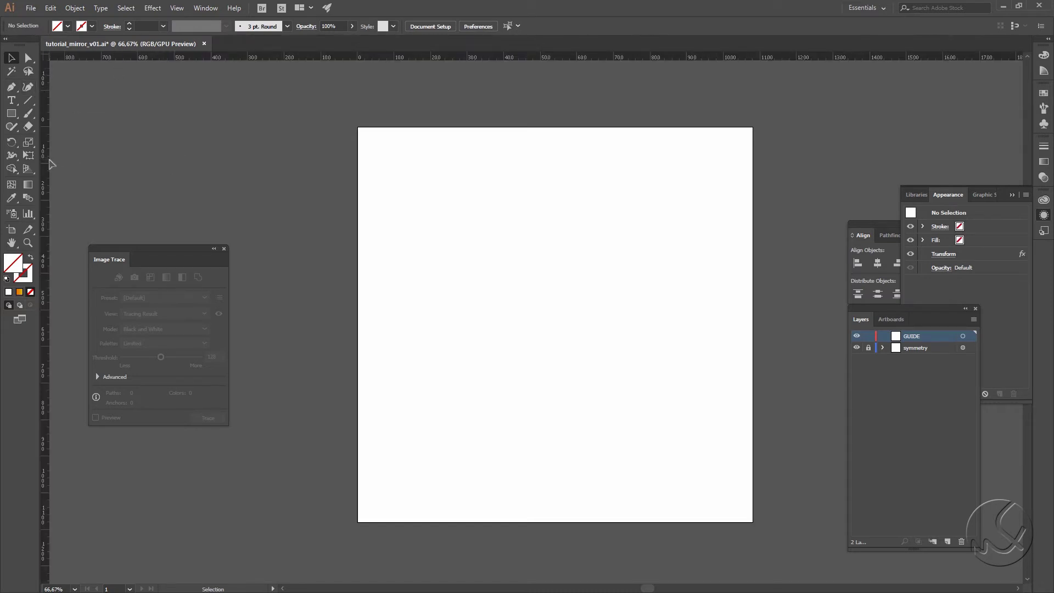
Step: Place a vertical guide from the left ruler at X 540 px, Y 540 px
left_click_drag(47, 164, 561, 168)
left_click(608, 26)
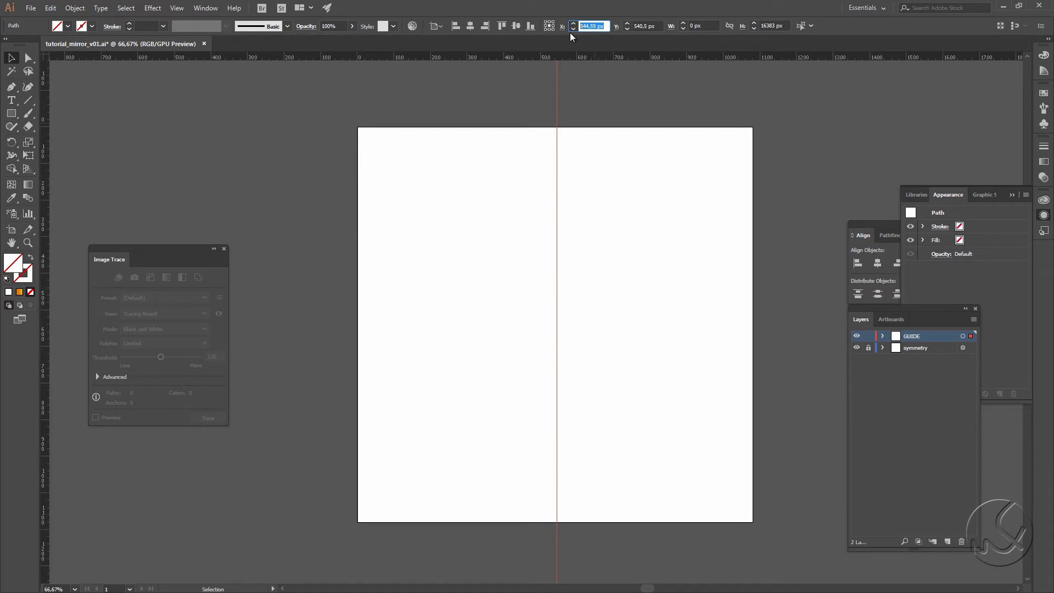
type("540")
key("Tab")
type("540")
key("Tab")
key("Return")
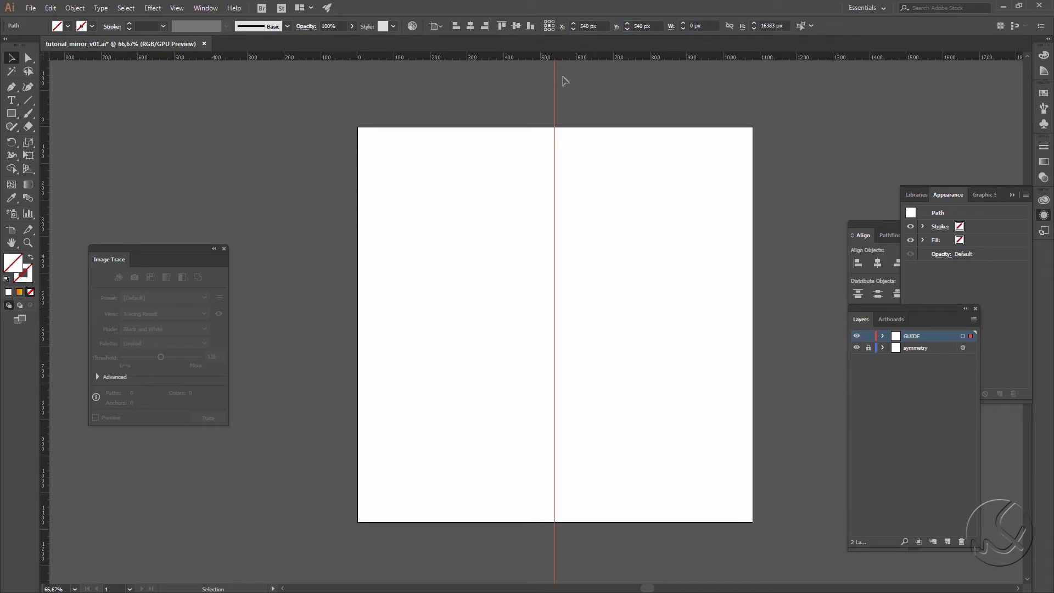
Step: Lock GUIDE, unlock symmetry, and add a new layer named 'other' below symmetry
left_click(868, 335)
left_click(868, 348)
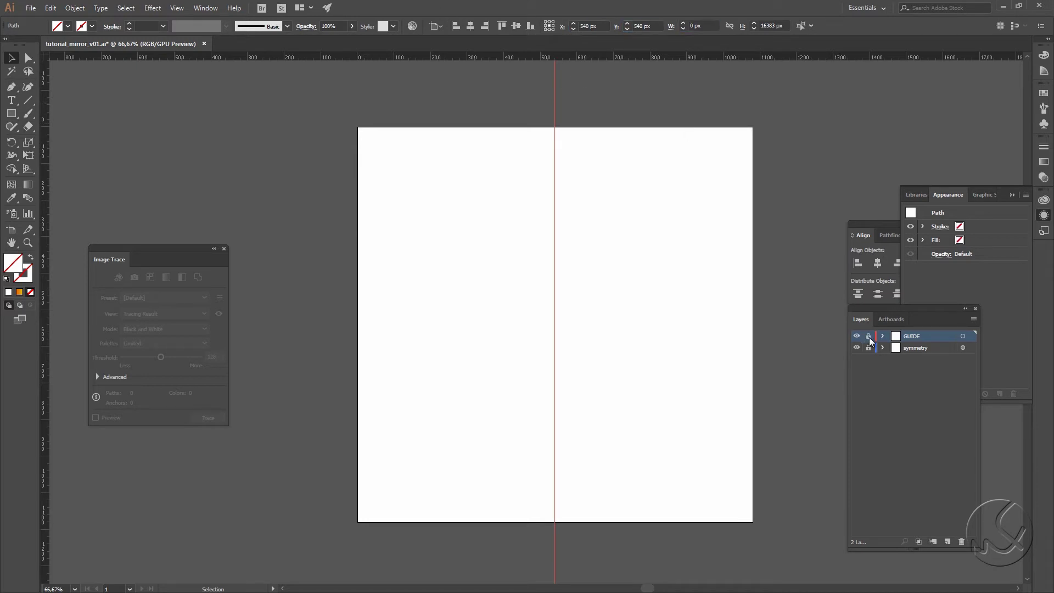
left_click(932, 353)
left_click(948, 542)
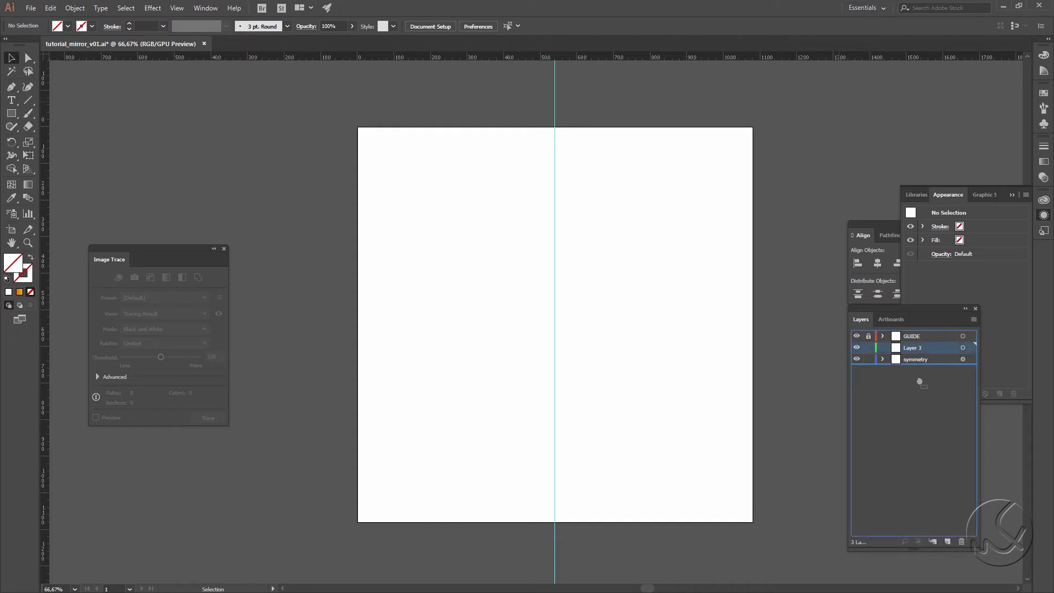
left_click_drag(920, 382, 916, 362)
type("c")
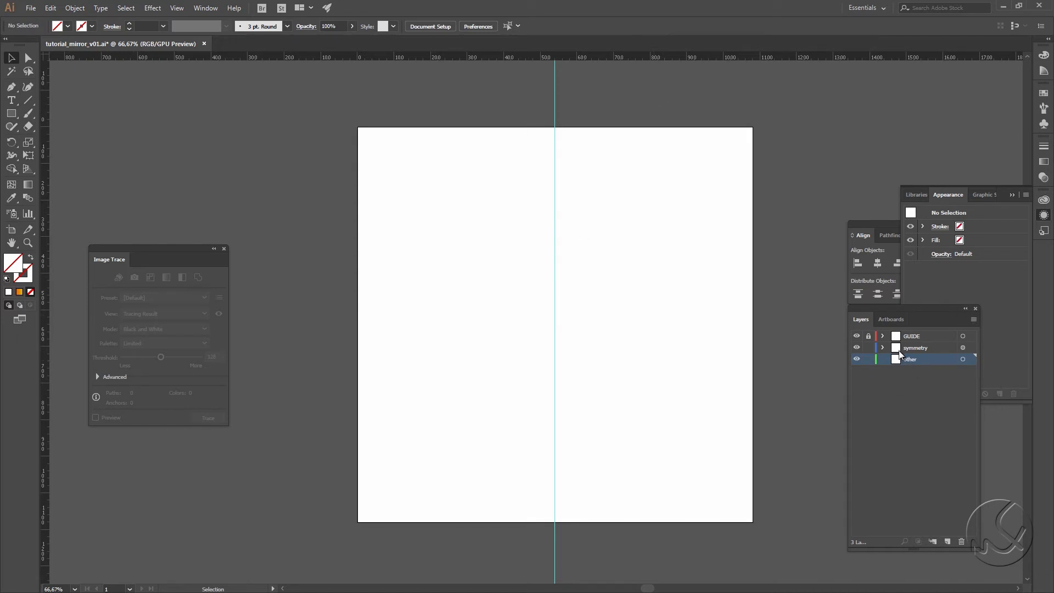
Step: Target and activate the symmetry layer, then switch to the Pen tool
left_click(964, 348)
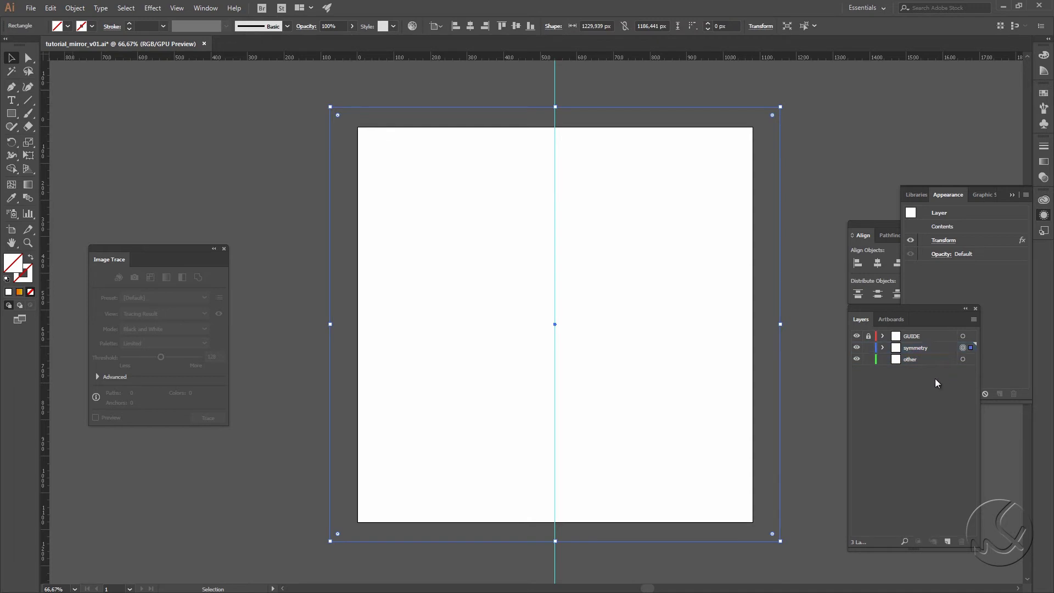
left_click(920, 349)
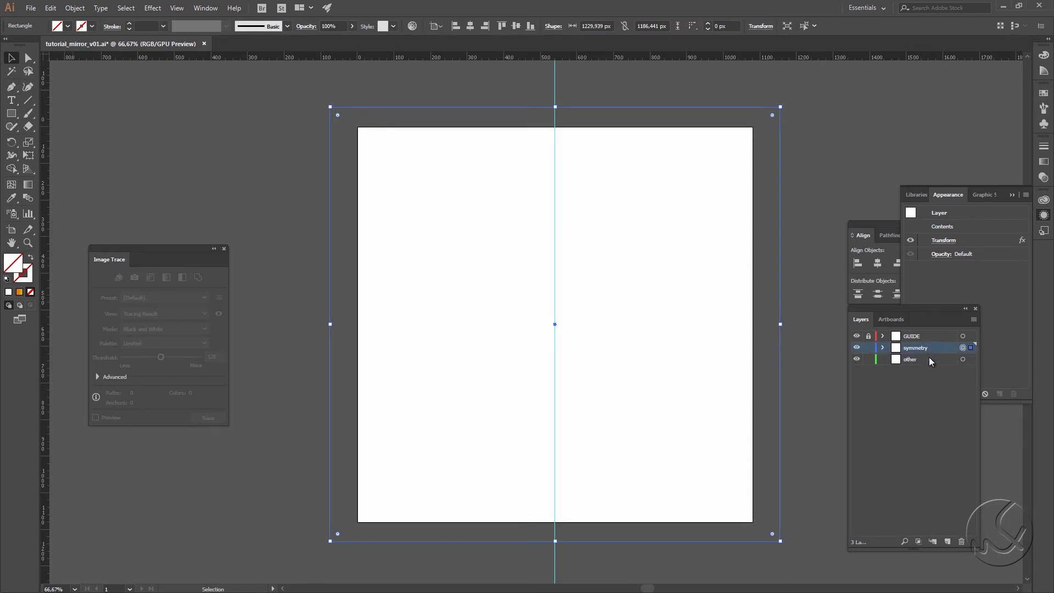
left_click(11, 87)
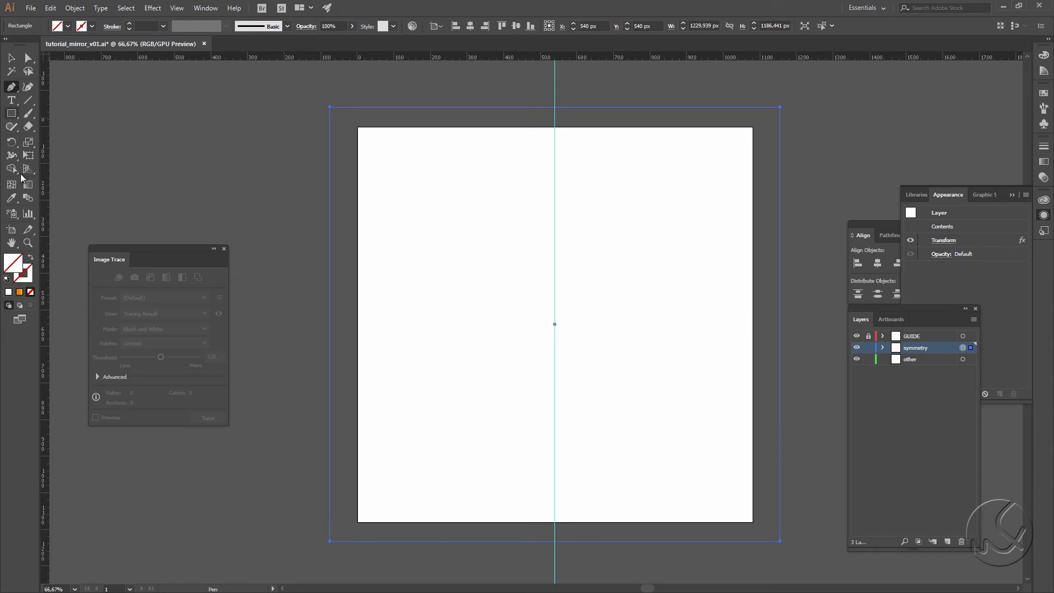
Step: Set the stroke color to black (000000) in the Color Picker
left_click(25, 274)
double_click(25, 275)
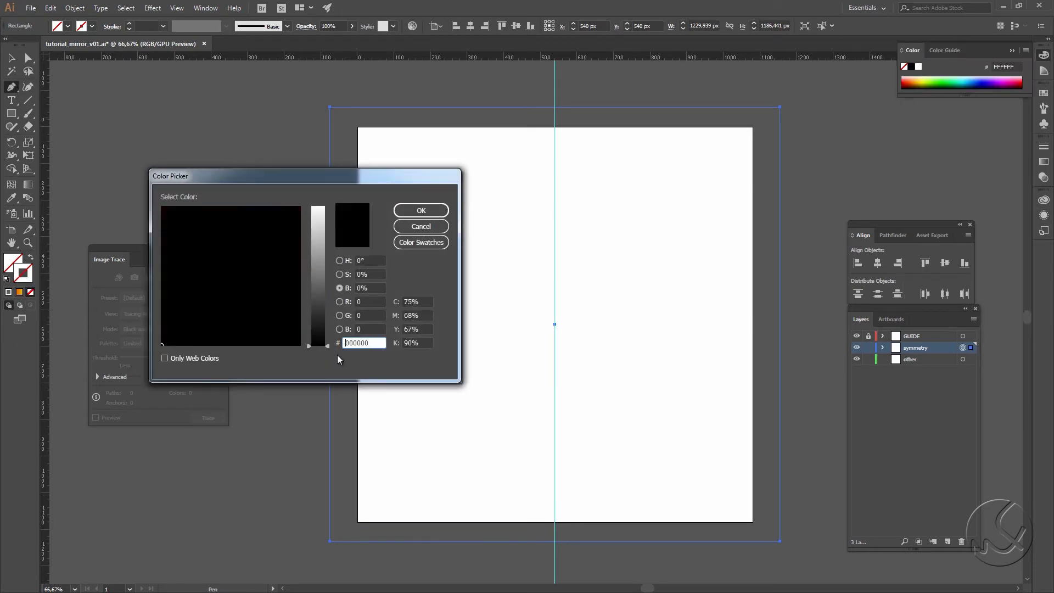
left_click(421, 211)
double_click(30, 280)
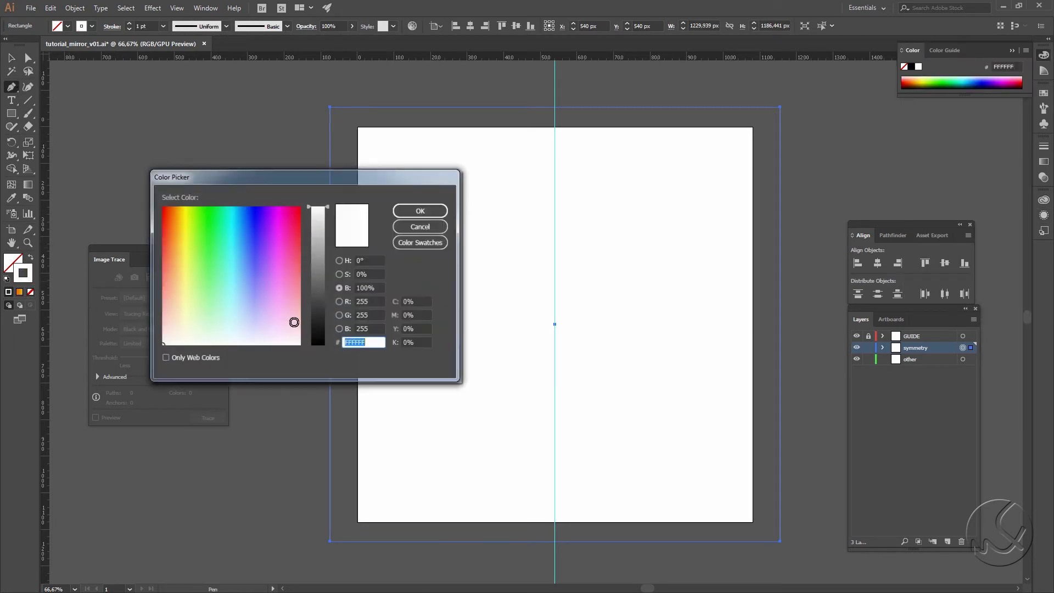
type("000000")
left_click(420, 212)
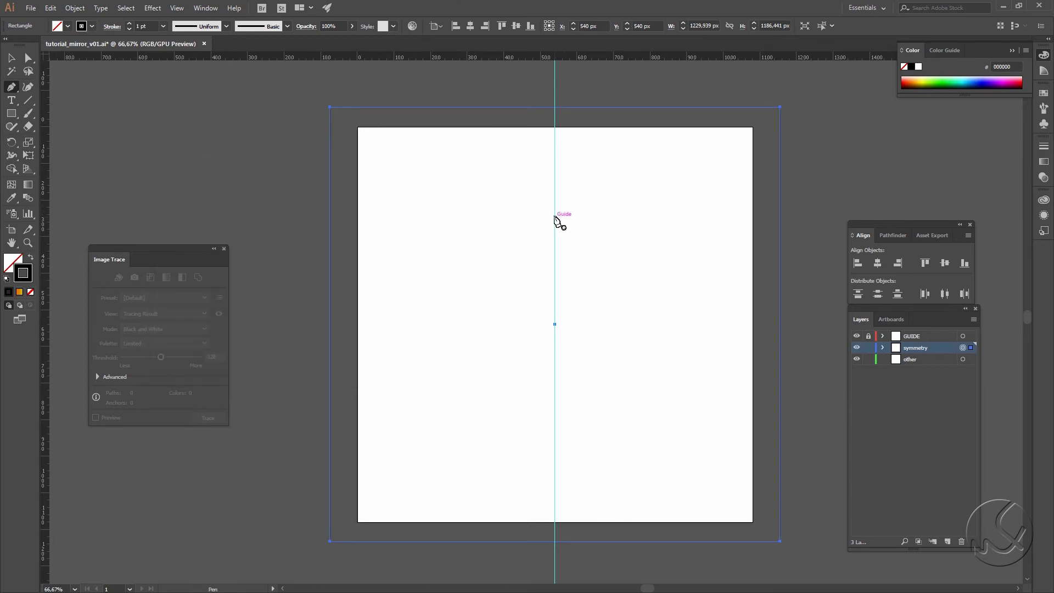
Step: Draw the curved left half of the heart from the centre guide down to the bottom point
left_click(555, 254)
left_click_drag(503, 214, 457, 214)
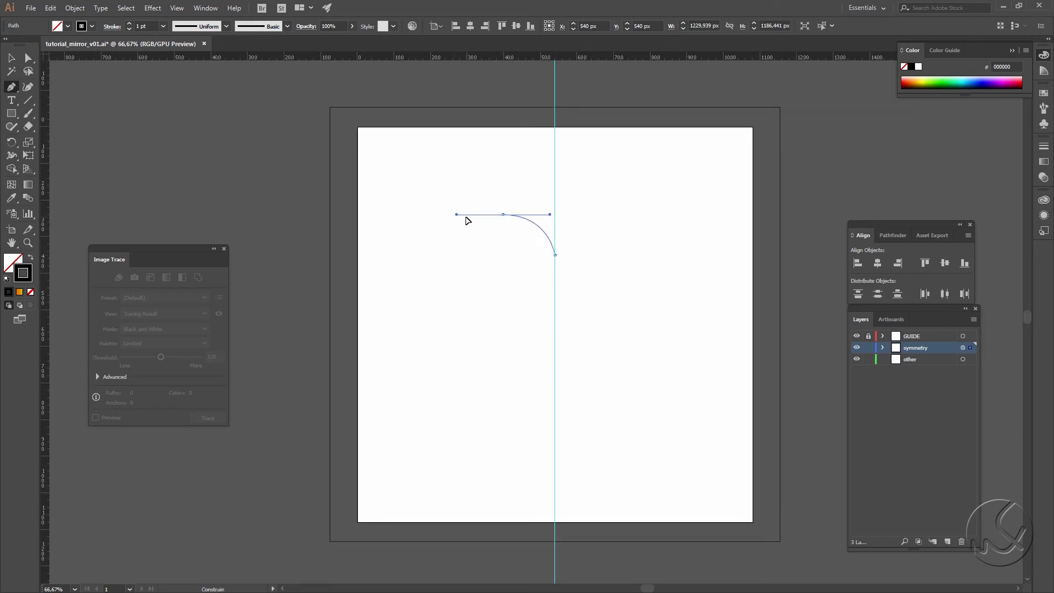
mouse_move(493, 336)
left_mouse_down()
mouse_move(452, 303)
mouse_move(467, 370)
left_mouse_up()
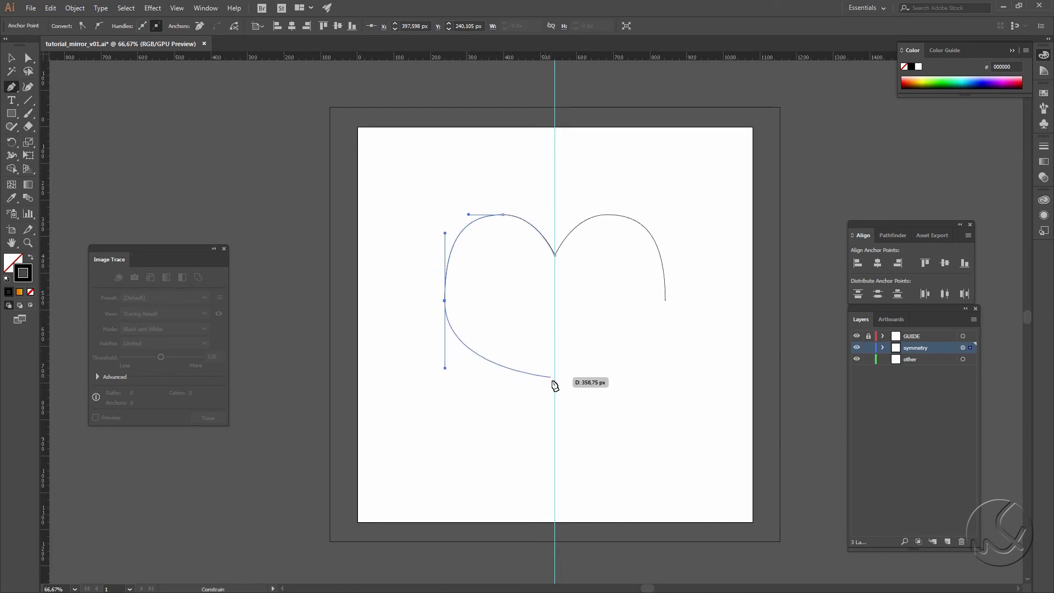
left_click_drag(555, 386, 566, 433)
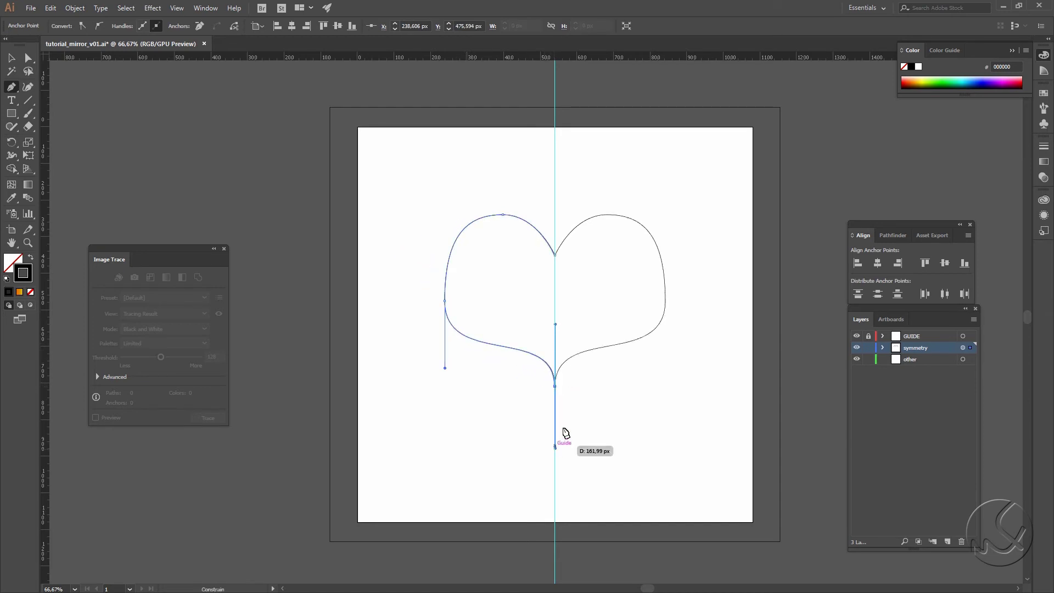
left_click(577, 391, "ctrl")
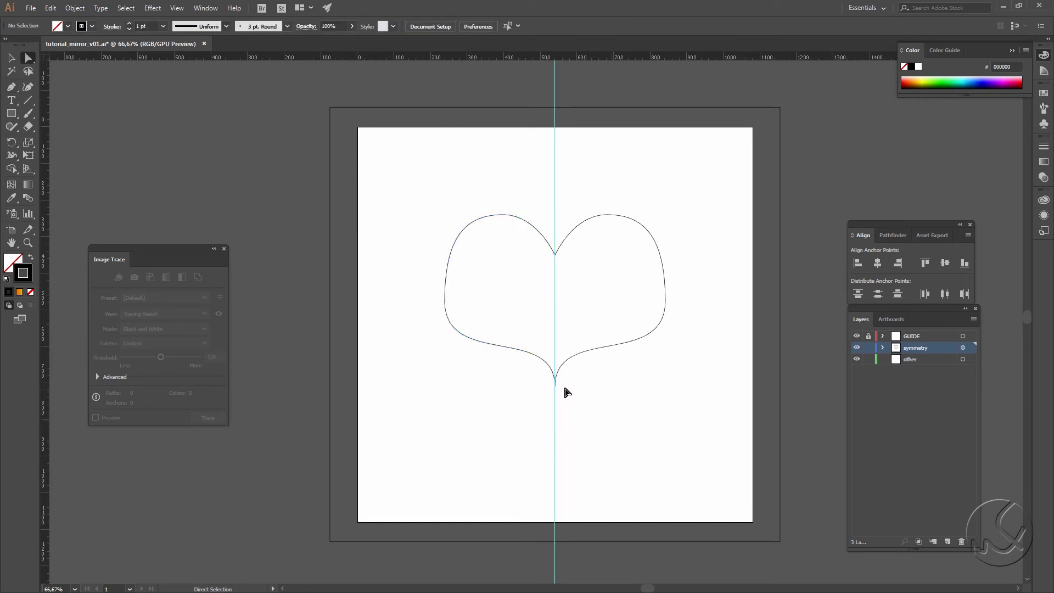
Step: Nudge the heart's bottom anchor down and its top-centre anchor up with Shift+arrow keys
left_click(556, 394)
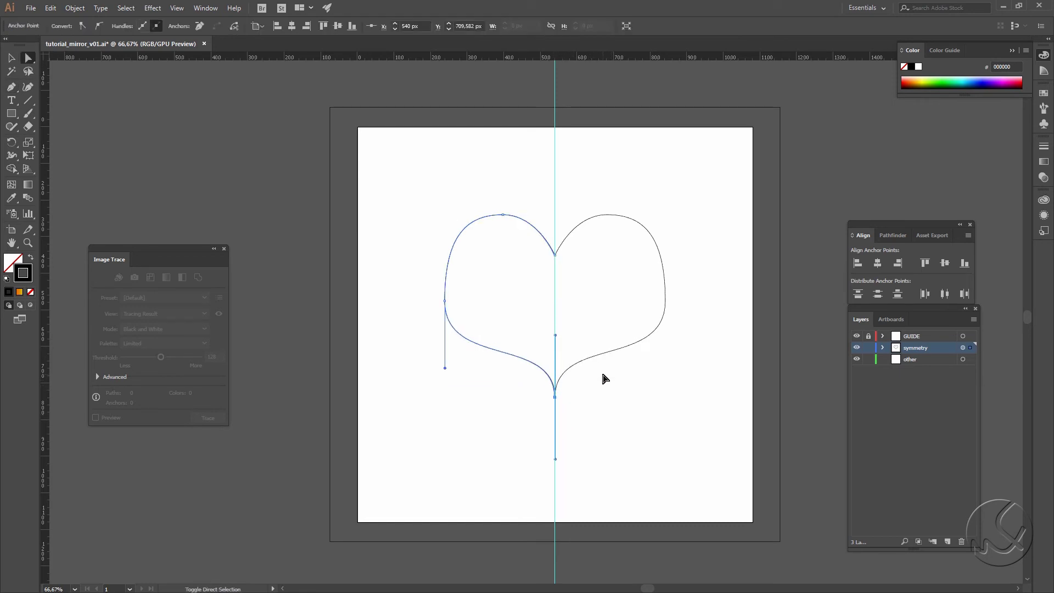
key("shift+Down")
key("shift+Down")
key("shift+Down")
key("shift+Down")
key("shift+Down")
key("shift+Down")
key("shift+Down")
key("shift+Down")
key("shift+Down")
key("shift+Down")
key("shift+Down")
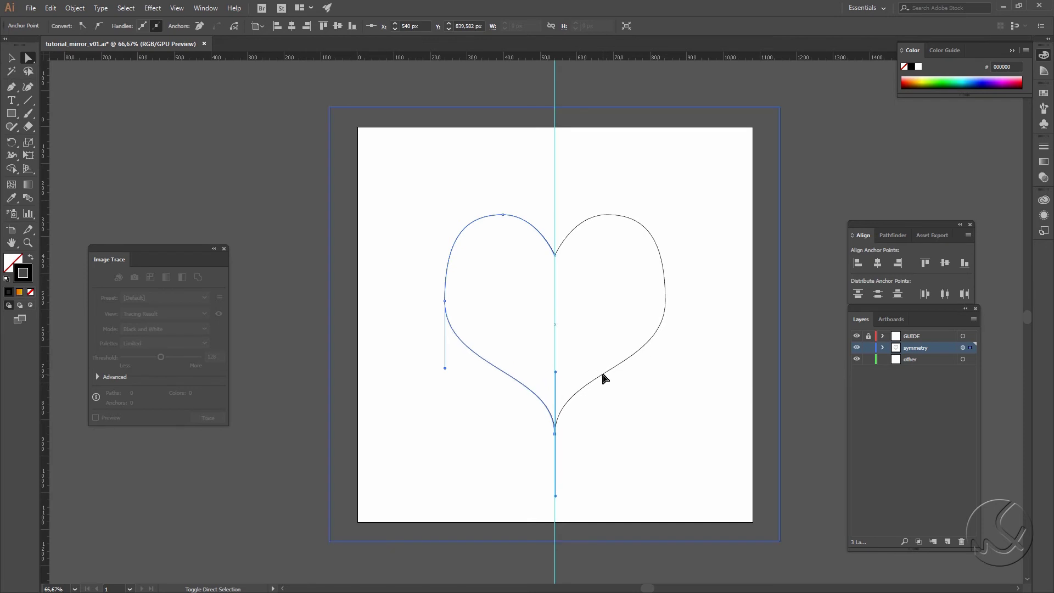
left_click(556, 255)
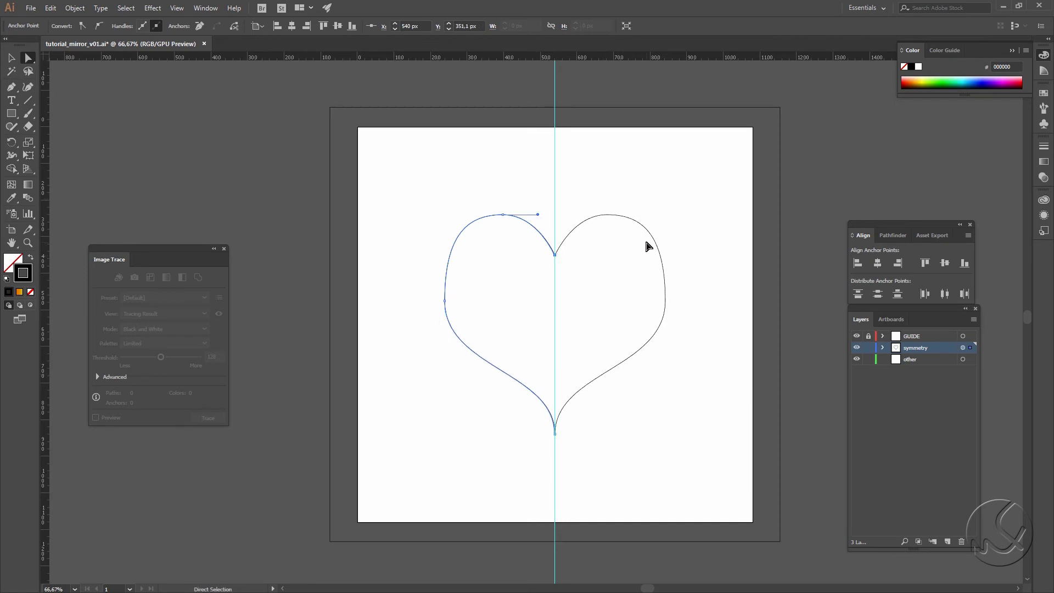
key("shift+Up")
key("shift+Up")
key("shift+Up")
key("shift+Up")
key("v")
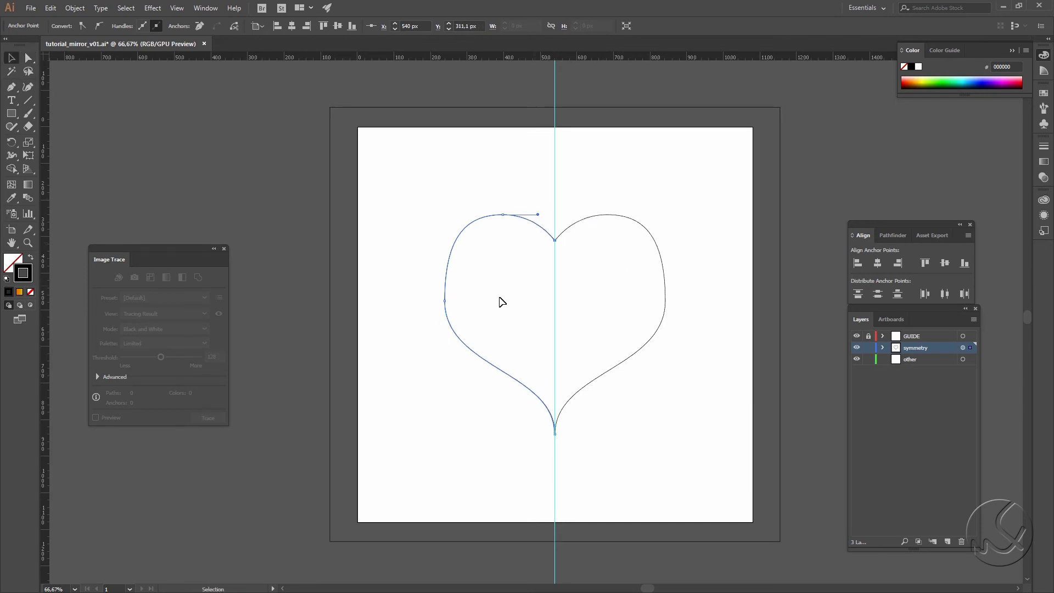
left_click(445, 301)
left_click(717, 217)
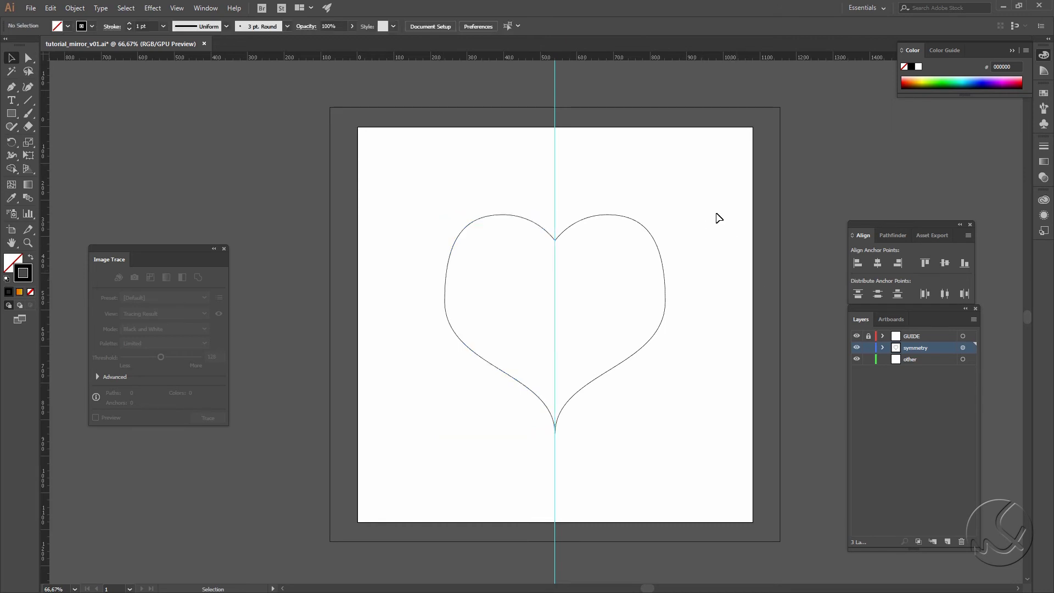
left_click(11, 87)
left_click_drag(303, 187, 364, 192)
left_click(279, 196)
left_click(267, 220)
left_click_drag(259, 273, 272, 262)
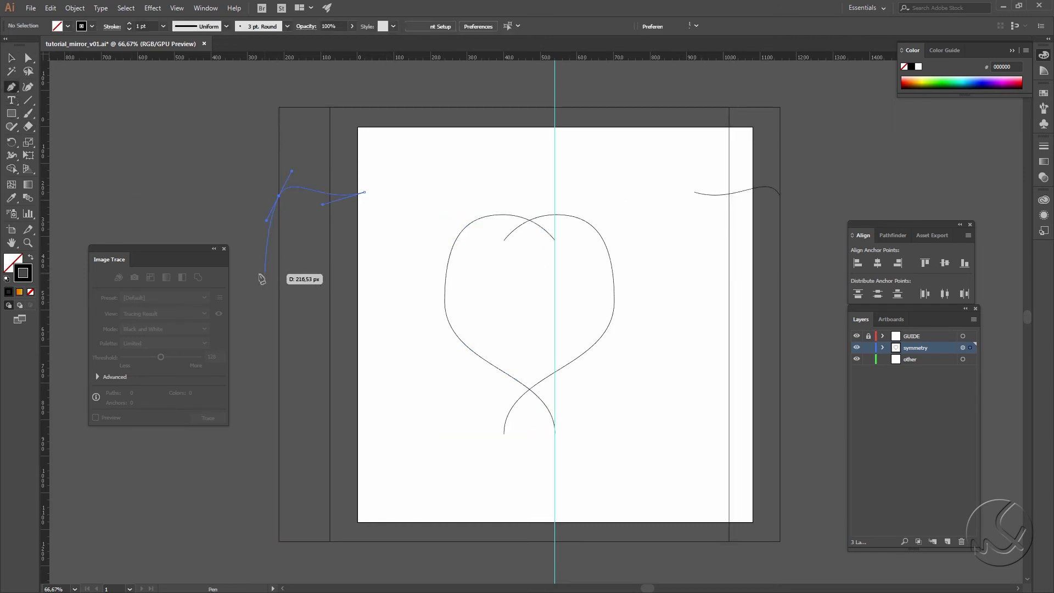
mouse_move(299, 159)
left_mouse_down()
mouse_move(352, 225)
mouse_move(399, 208)
left_mouse_up()
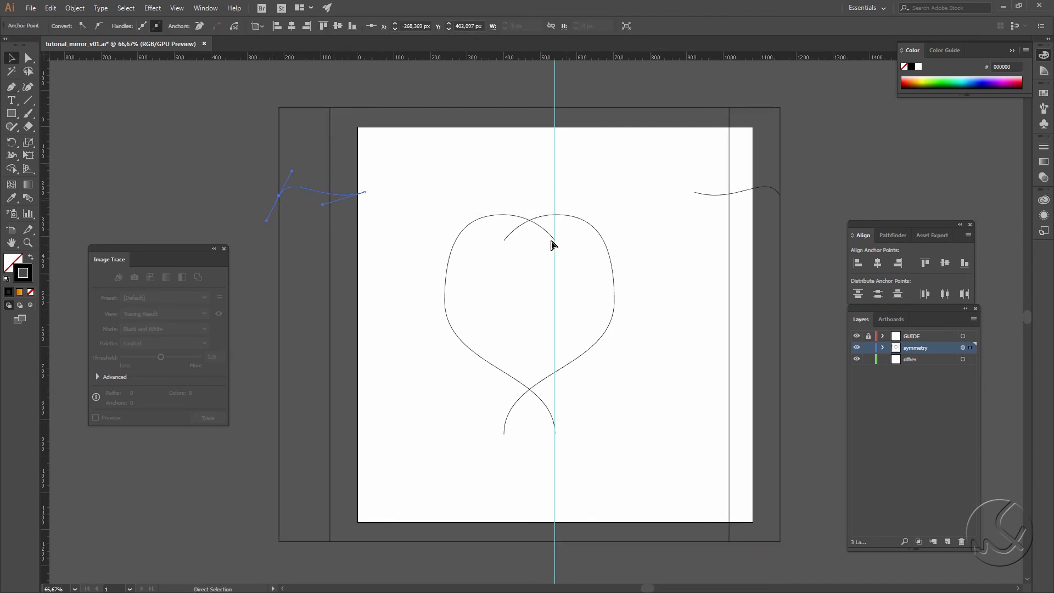
left_click(494, 205)
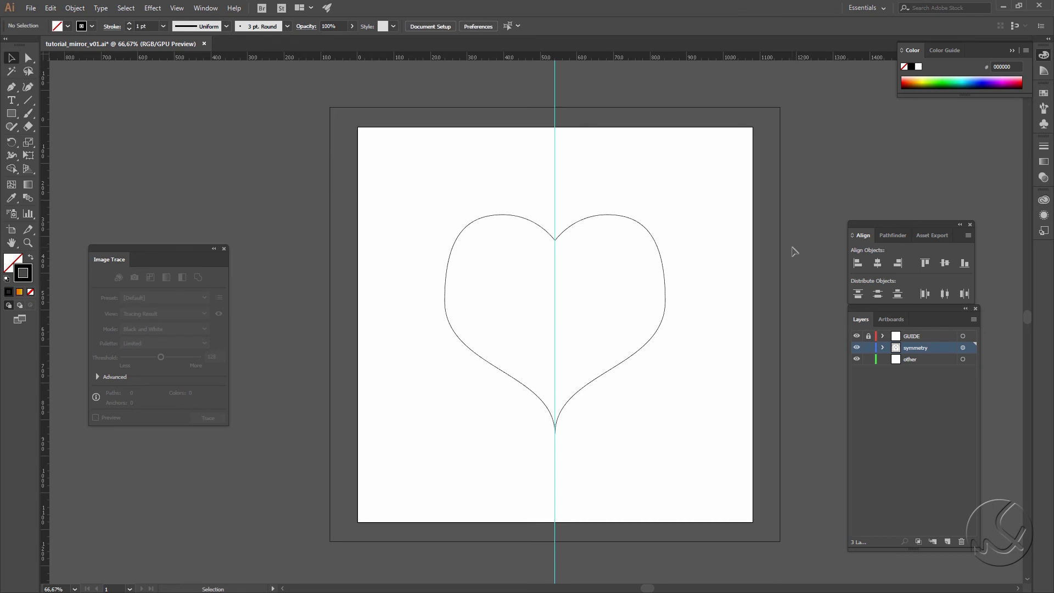
left_click(921, 360)
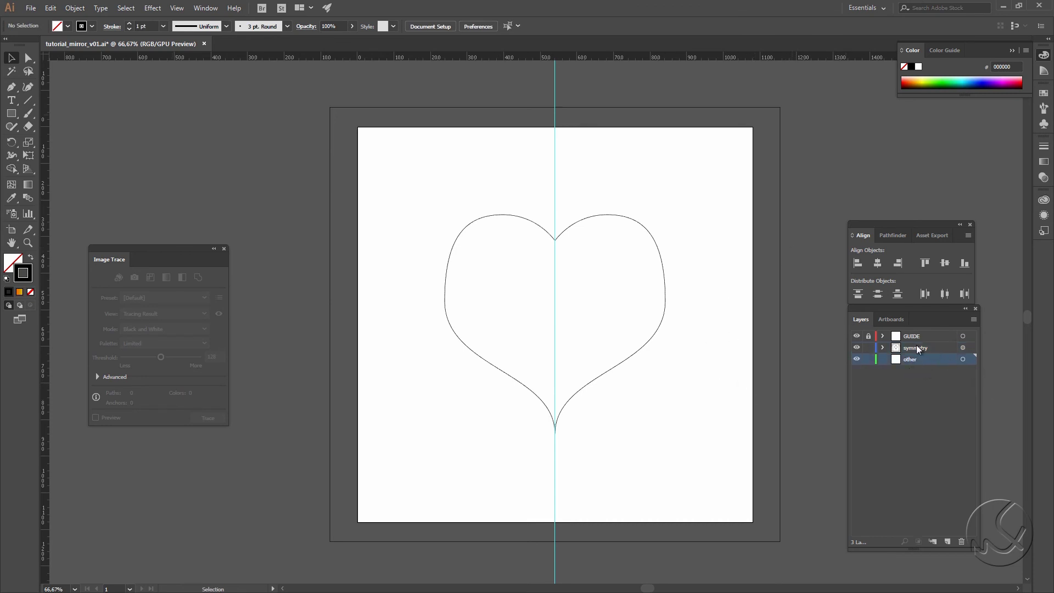
Step: Expand the symmetry layer's contents and target the whole layer
left_click(918, 346)
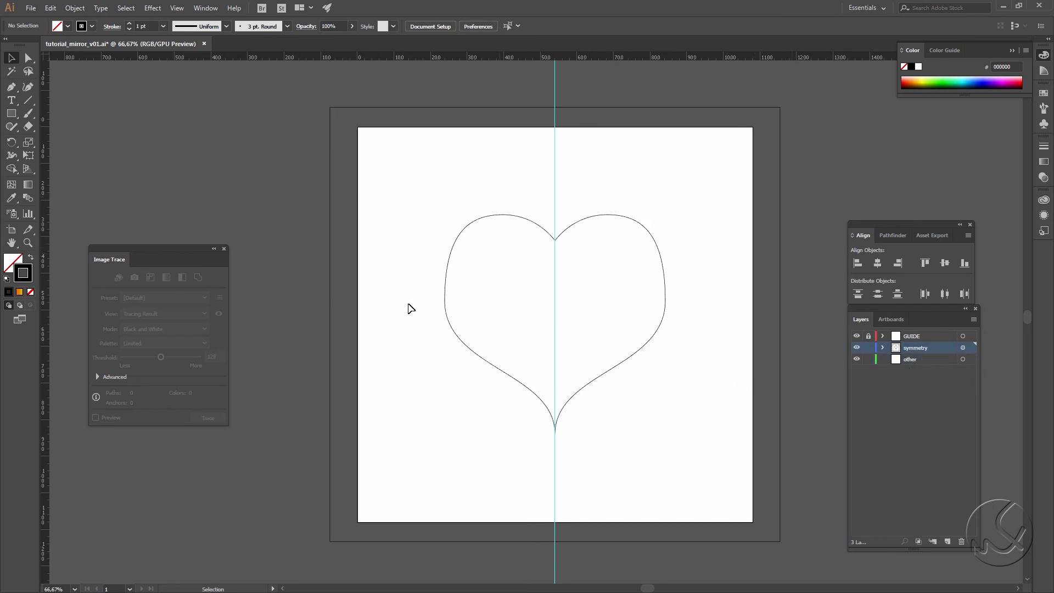
left_click(446, 280)
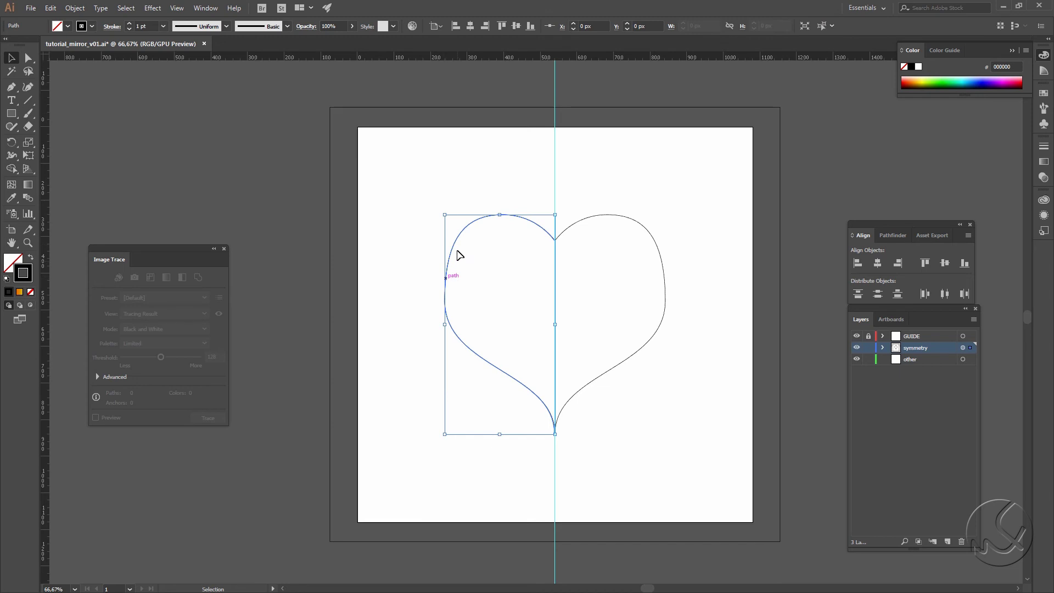
left_click(699, 285)
left_click(758, 296)
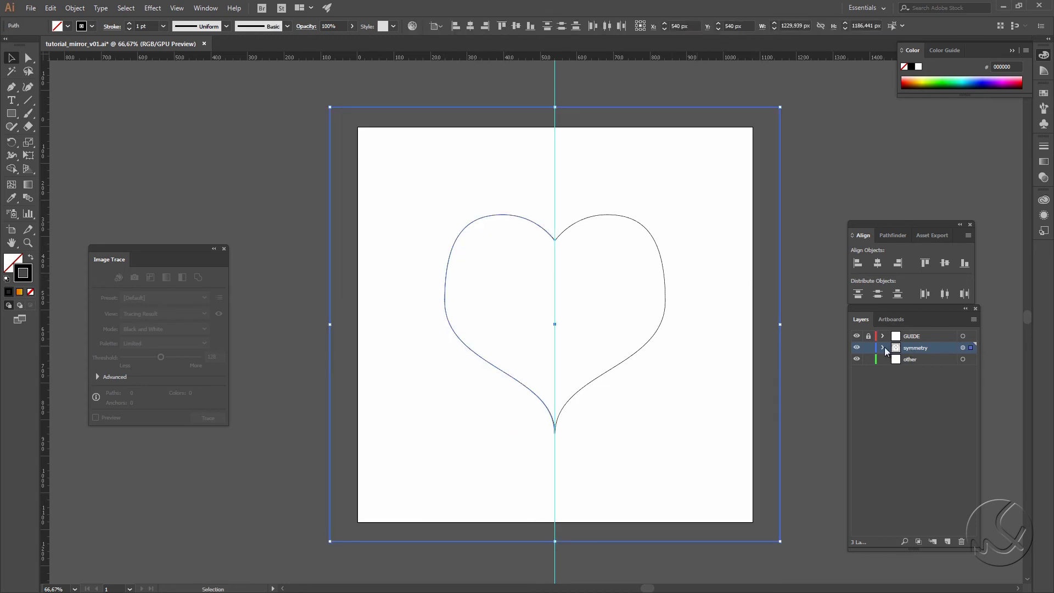
left_click(883, 348)
left_click(963, 359)
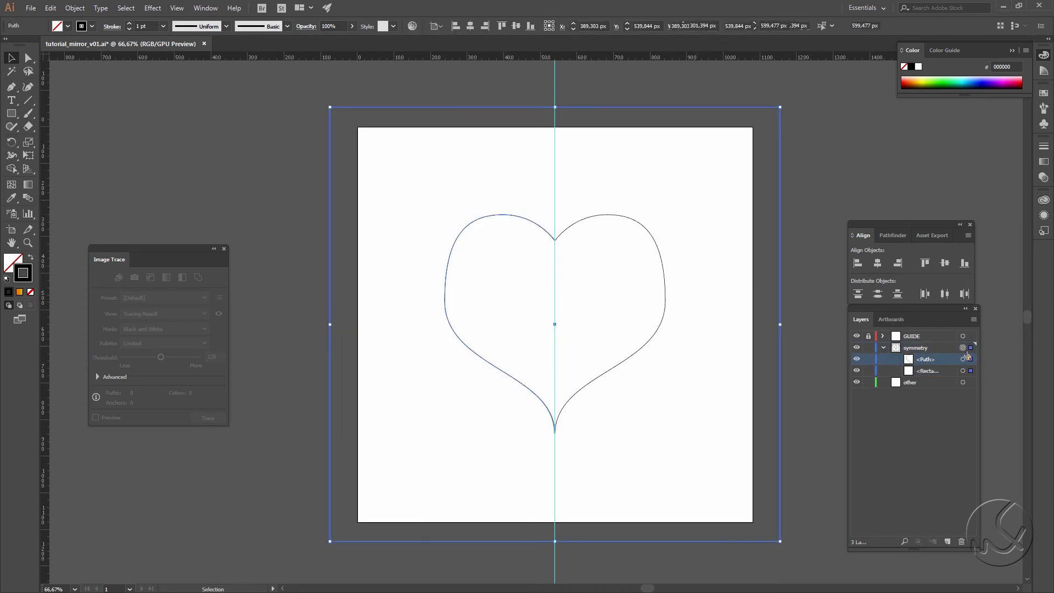
Step: Apply Object > Expand Appearance to the symmetry layer, then deselect
left_click(128, 10)
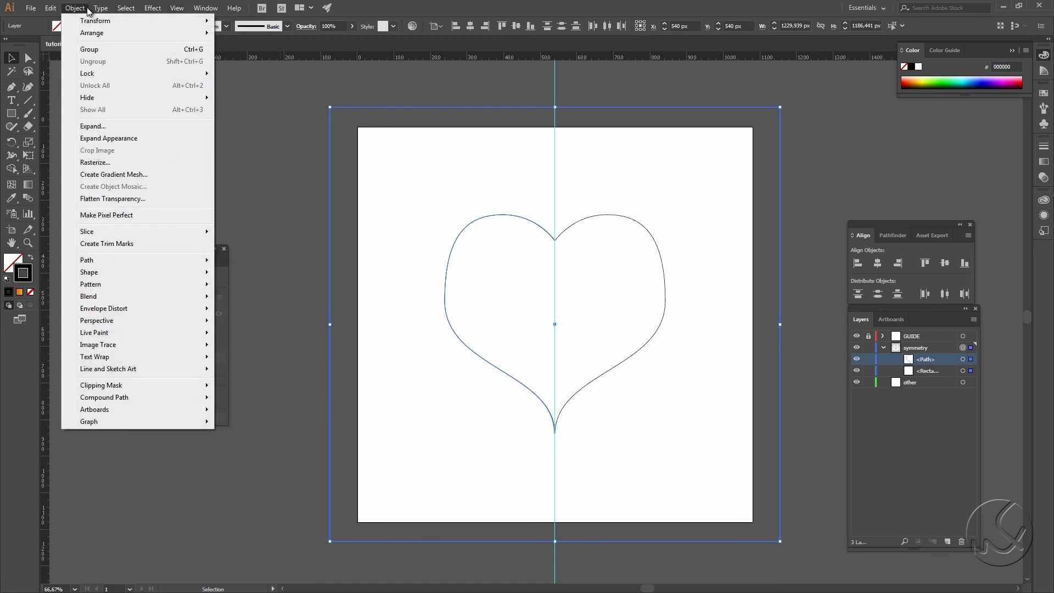
left_click(135, 138)
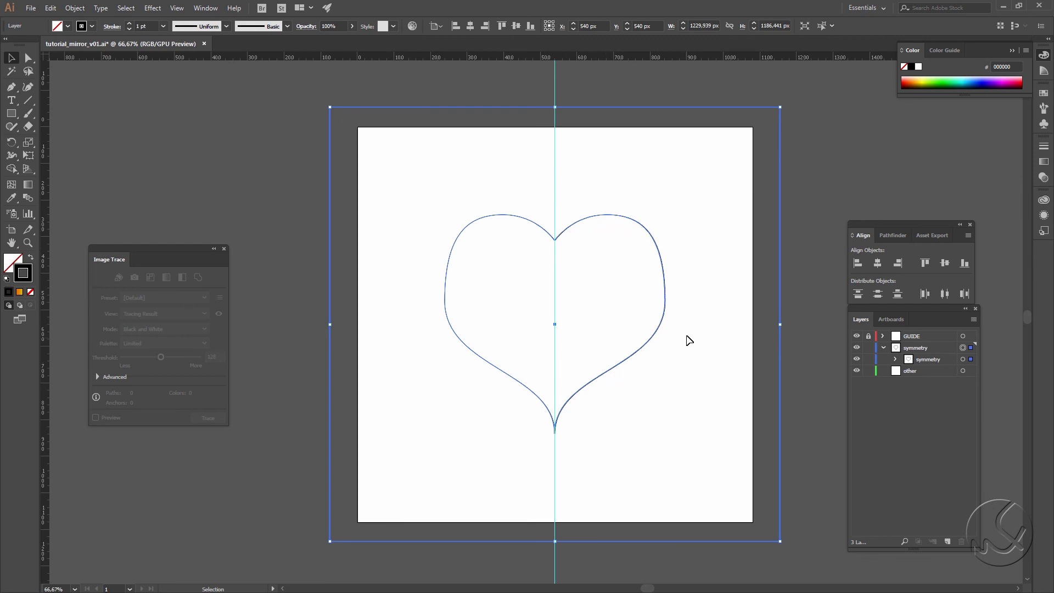
left_click(822, 284)
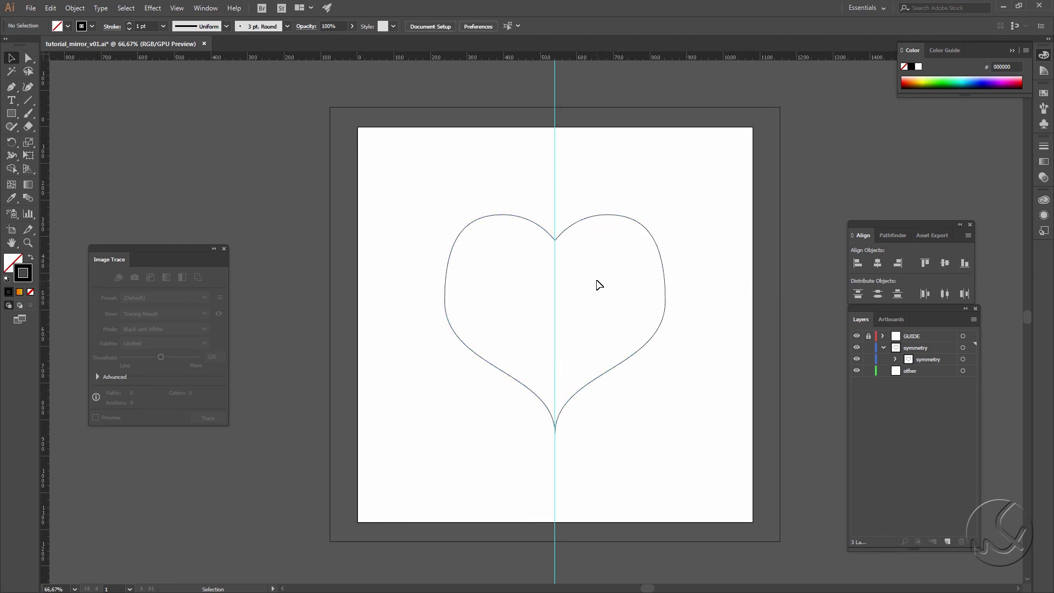